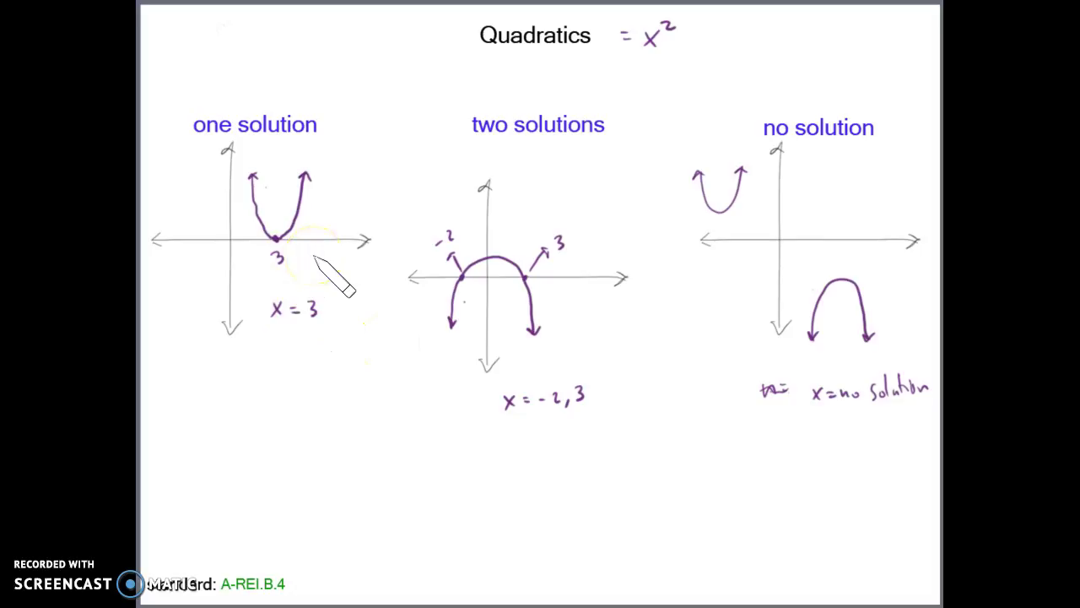
# - Mark the origins of the no-solution, two-solutions and one-solution graphs, then advance to example 1
pyautogui.click(780, 237)
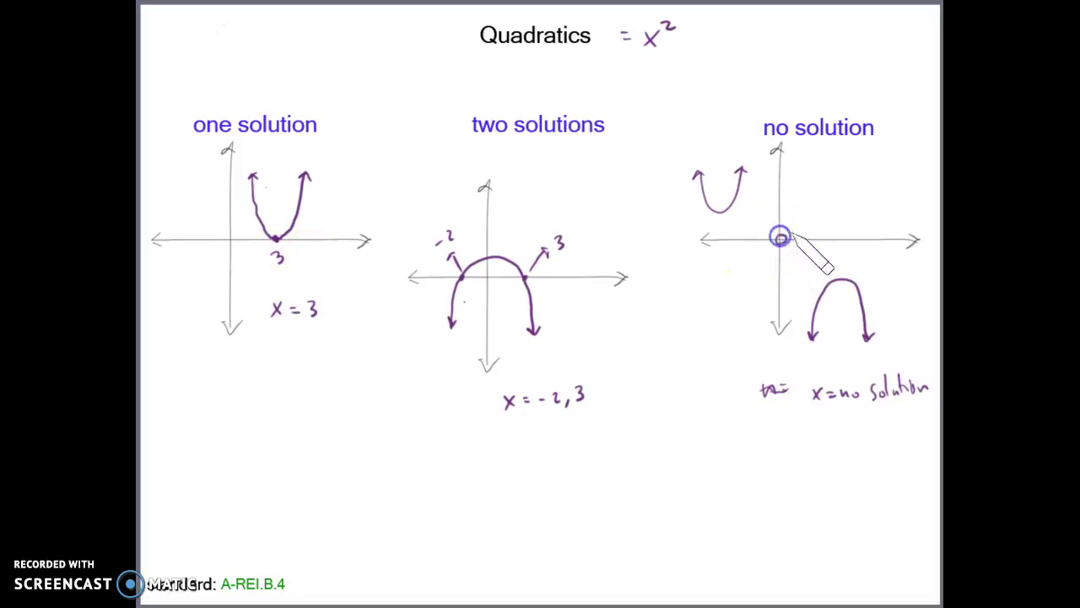
pyautogui.click(491, 275)
pyautogui.click(233, 238)
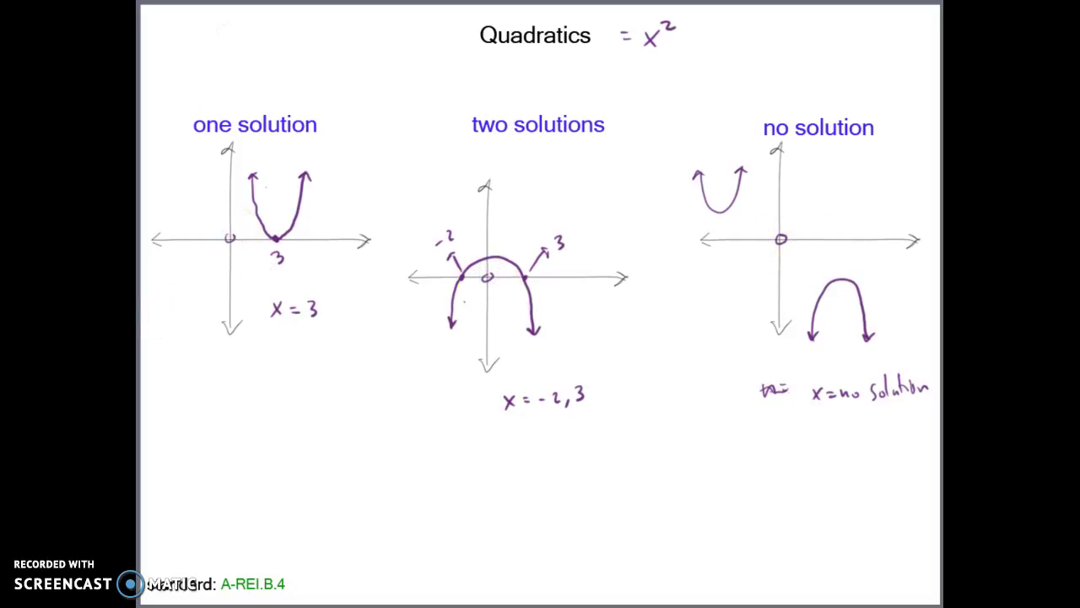
pyautogui.press('Right')
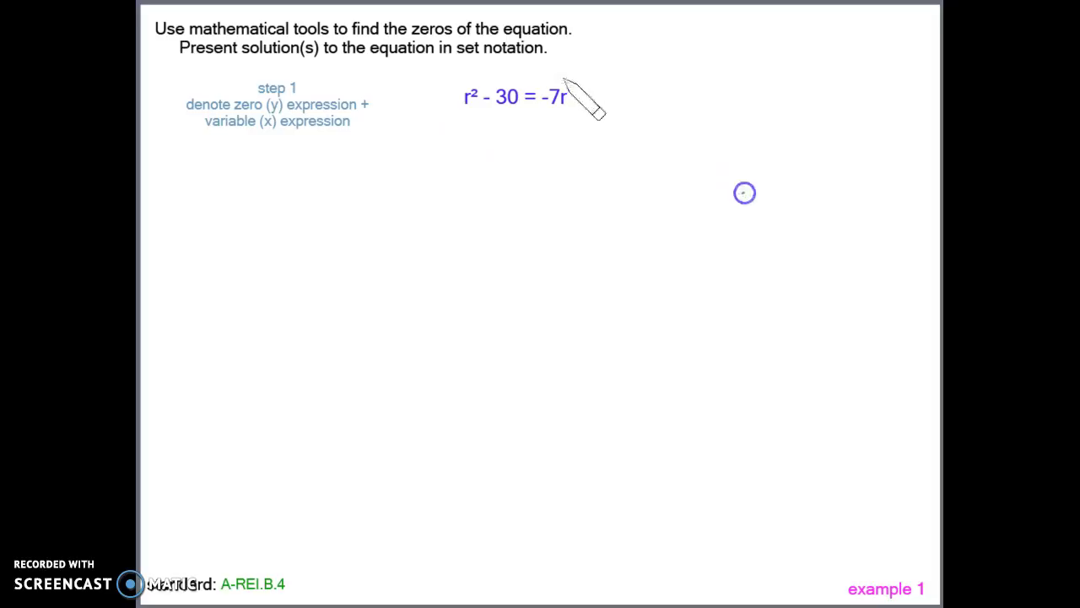
# - Label r² - 30 with v and -7r with Ø above the equation, then reveal step 2
pyautogui.moveTo(560, 67); pyautogui.dragTo(550, 87)
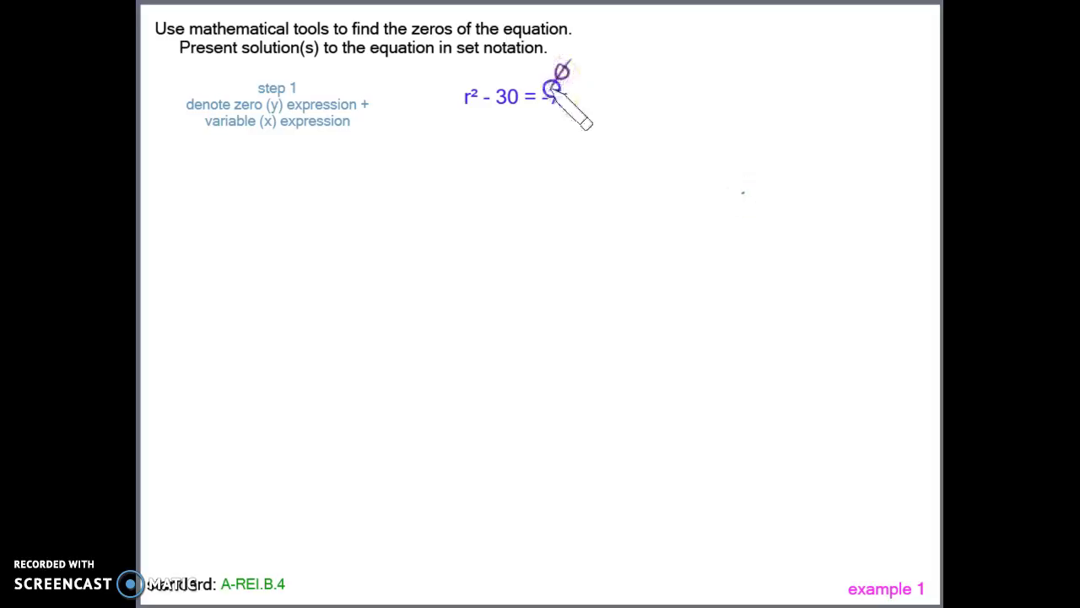
pyautogui.moveTo(484, 62); pyautogui.dragTo(487, 69)
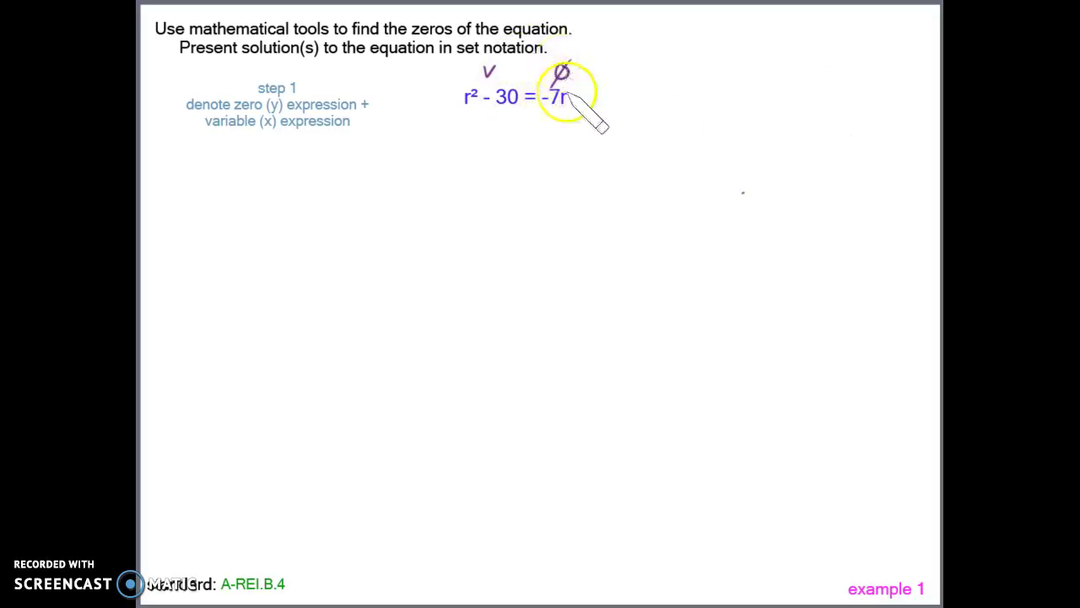
pyautogui.moveTo(554, 74); pyautogui.dragTo(563, 85)
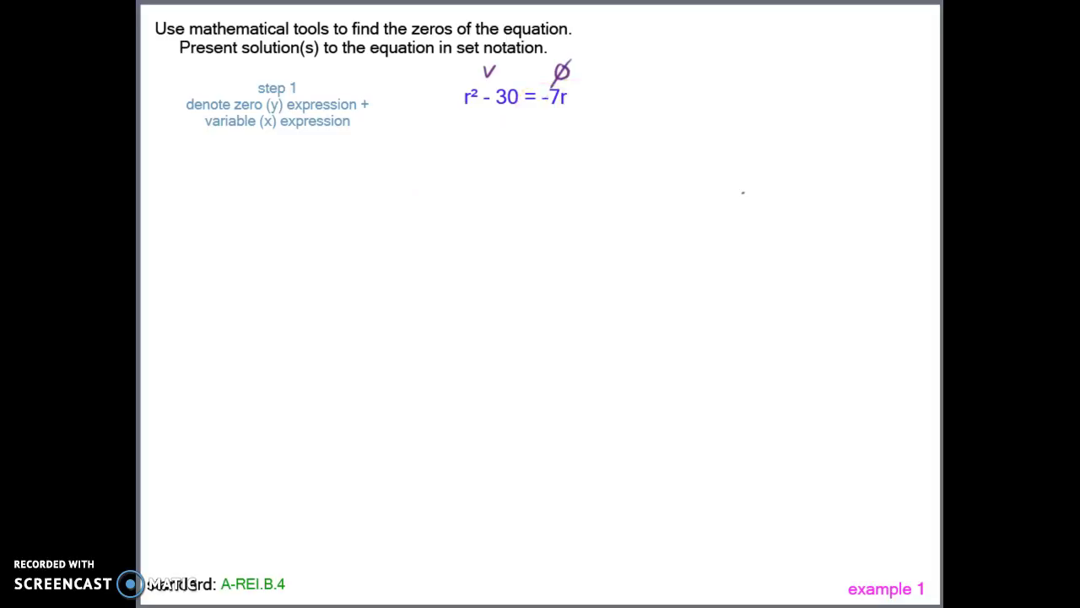
pyautogui.press('Right')
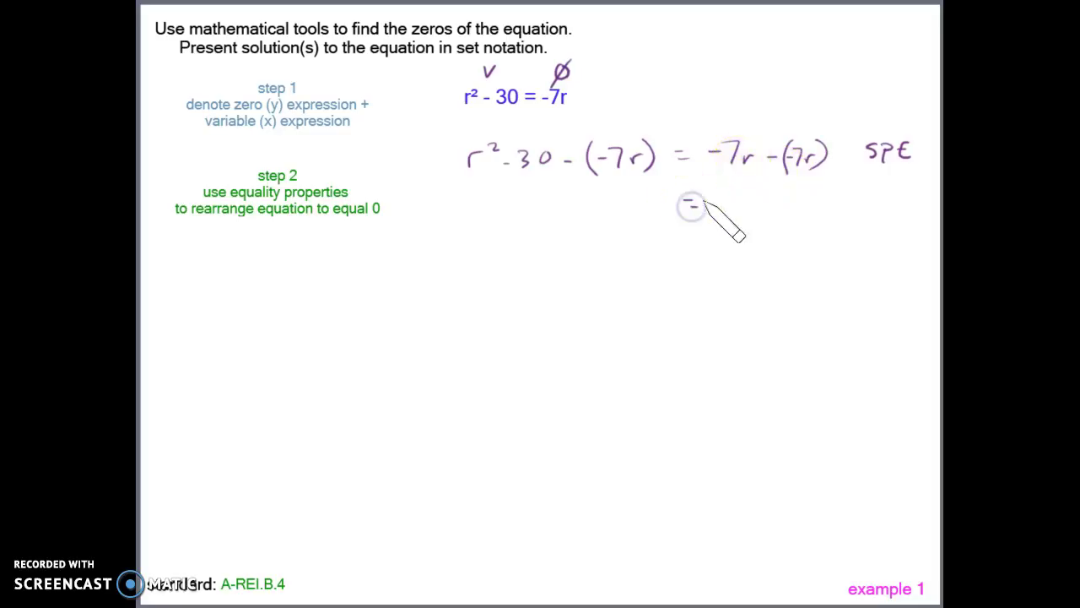
# - Write the right side as = -7r + 7r, then = 0, labelled simp
pyautogui.moveTo(684, 207); pyautogui.dragTo(697, 207)
pyautogui.moveTo(711, 205); pyautogui.dragTo(722, 204)
pyautogui.moveTo(741, 197); pyautogui.dragTo(735, 202)
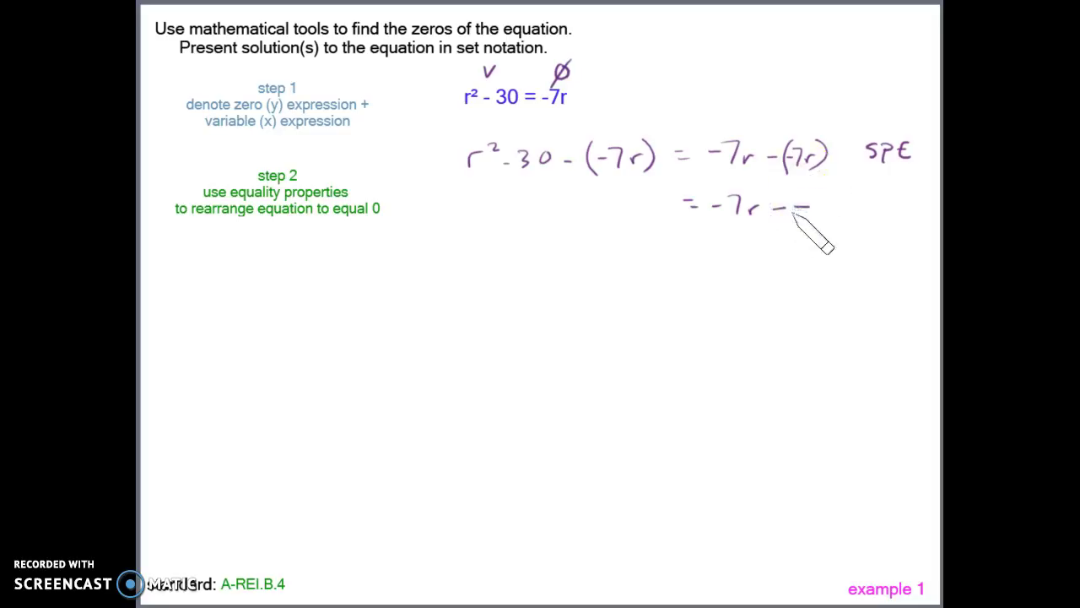
pyautogui.moveTo(791, 219); pyautogui.dragTo(830, 211)
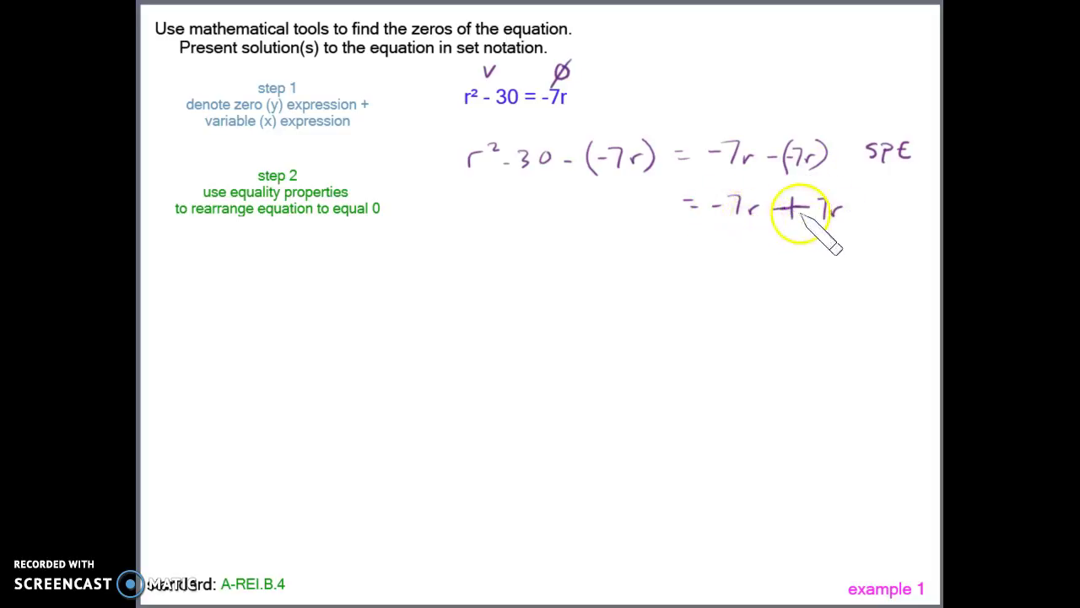
pyautogui.moveTo(690, 253); pyautogui.dragTo(703, 252)
pyautogui.moveTo(691, 259); pyautogui.dragTo(766, 249)
pyautogui.moveTo(849, 254); pyautogui.dragTo(883, 269)
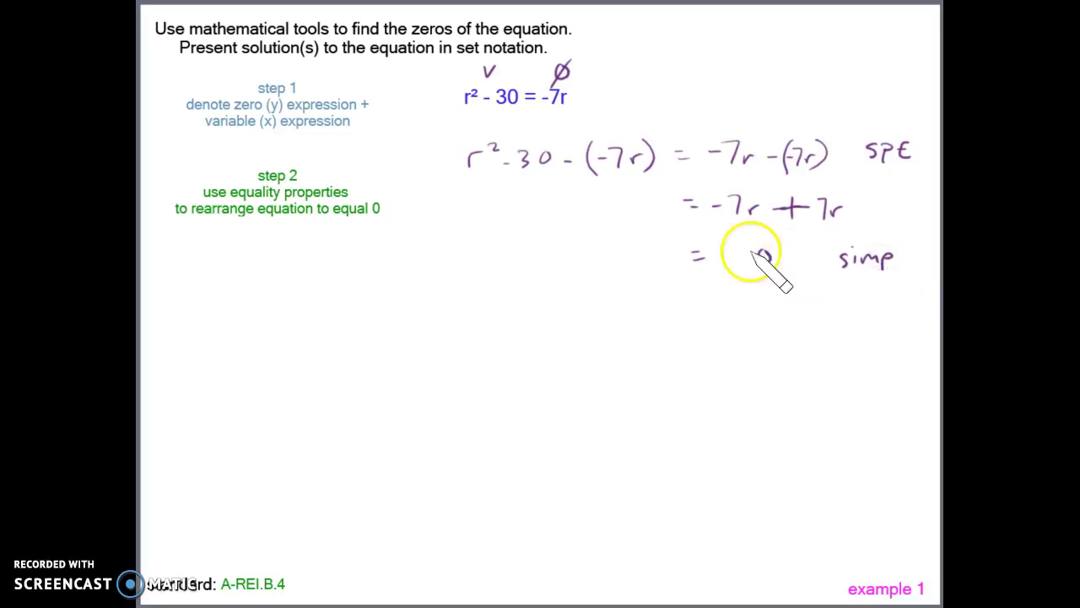
# - Rewrite the left side as r²-30-(-7r) and reveal steps 3 and 4
pyautogui.moveTo(464, 260); pyautogui.dragTo(475, 255)
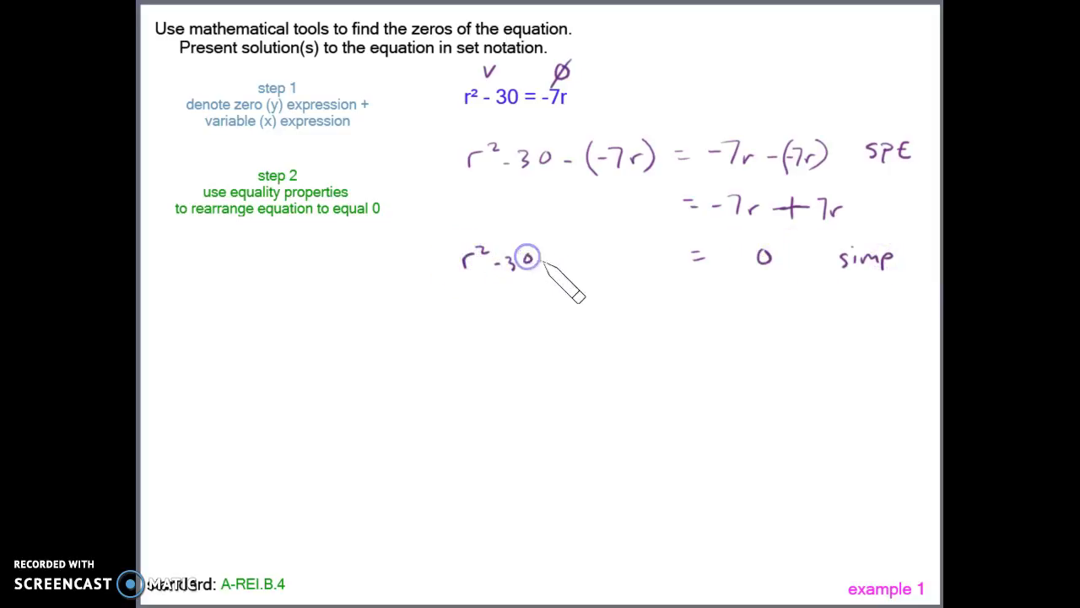
pyautogui.click(619, 264)
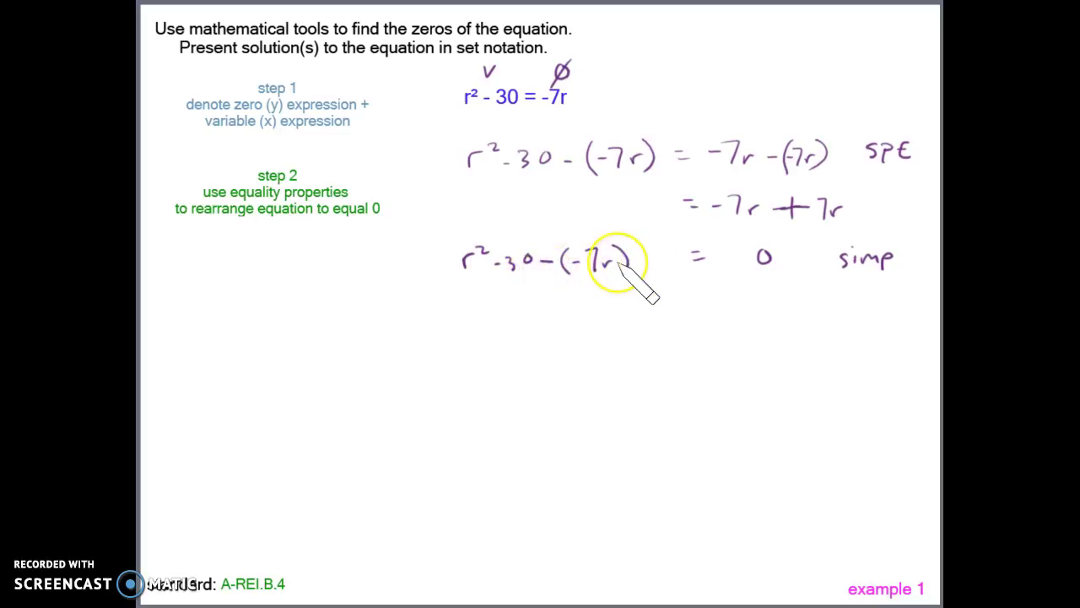
pyautogui.press('Right')
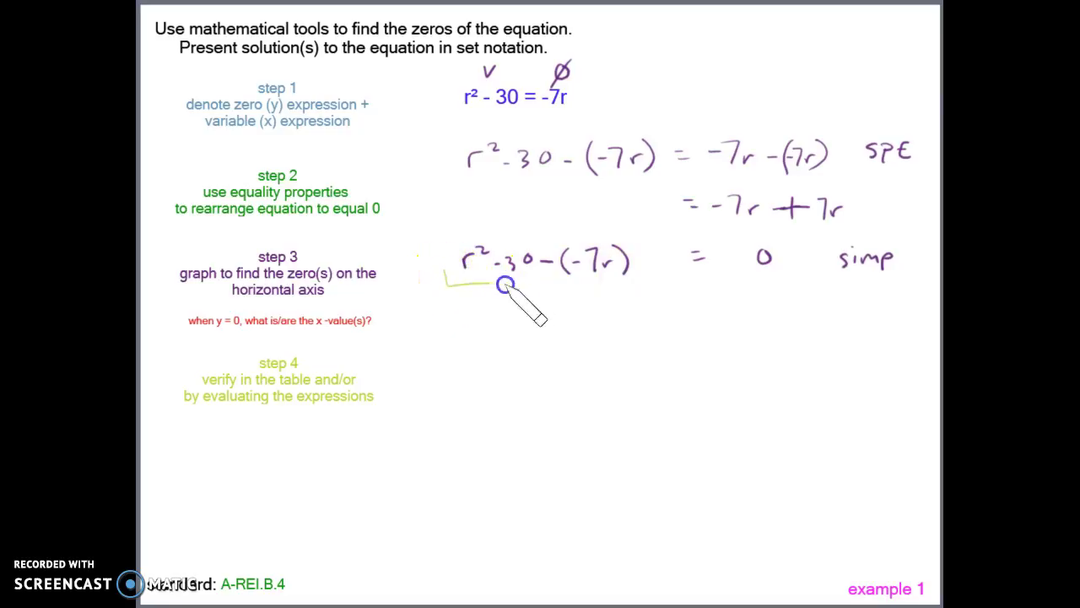
# - Underline r²-30-(-7r) in green and begin entering it as x^2-30-(-7x) in FooPlot
pyautogui.moveTo(634, 284); pyautogui.dragTo(636, 271)
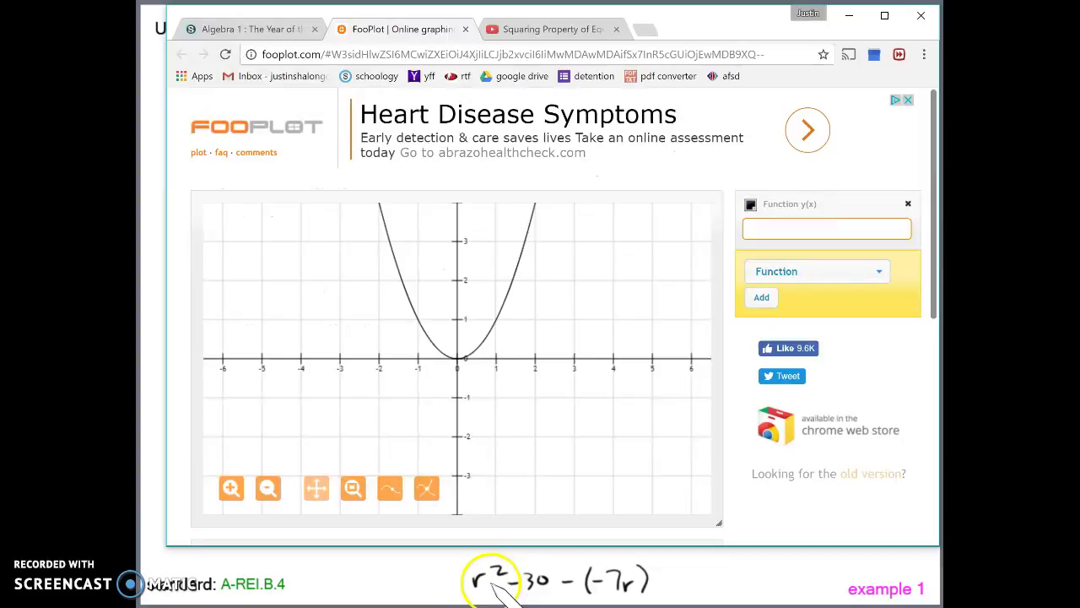
pyautogui.write('x^2-30-(-7x')
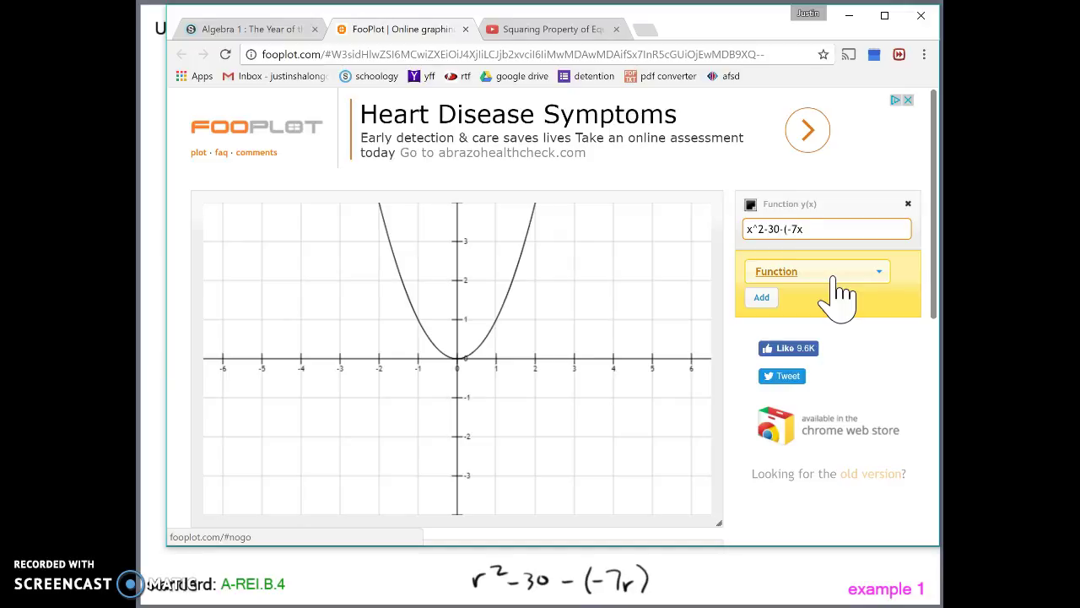
# - Graph x^2-30-(-7x) and zoom out twice until the whole parabola shows
pyautogui.click(832, 224)
pyautogui.moveTo(550, 454)
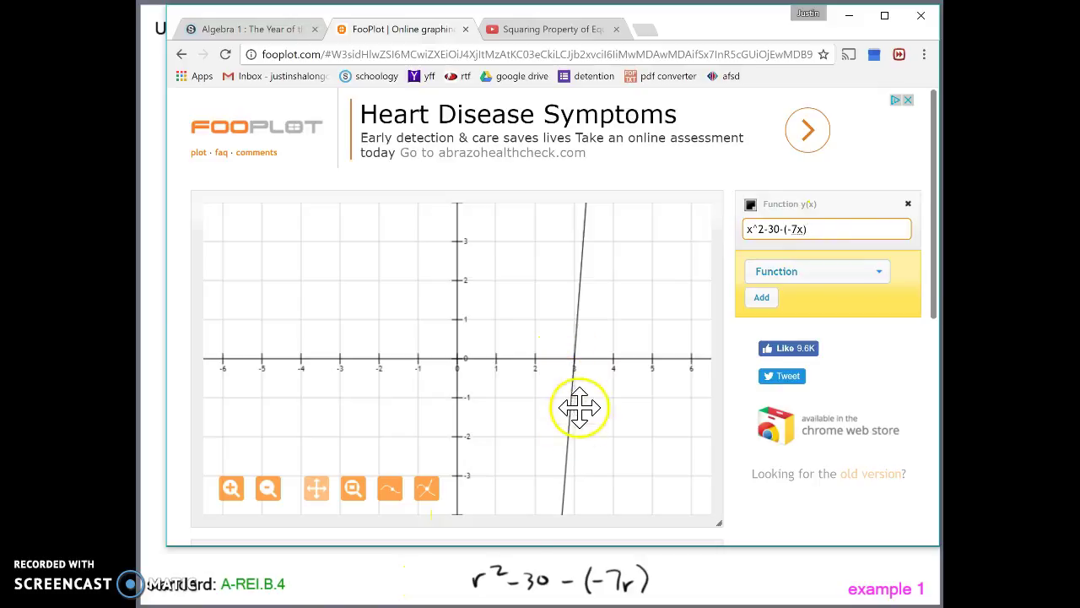
pyautogui.moveTo(566, 386)
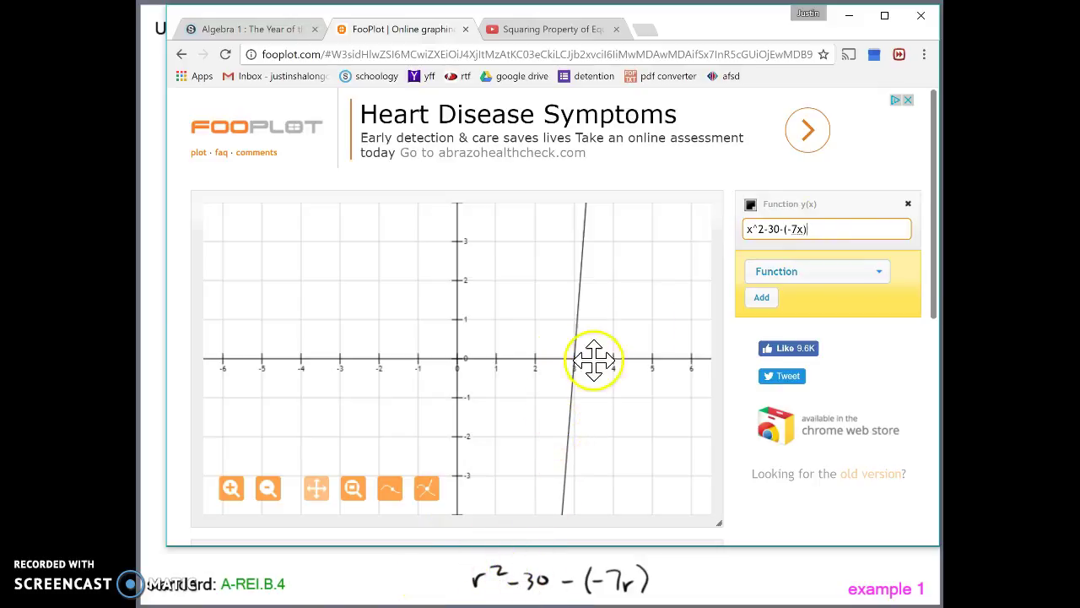
pyautogui.click(269, 488)
pyautogui.click(269, 487)
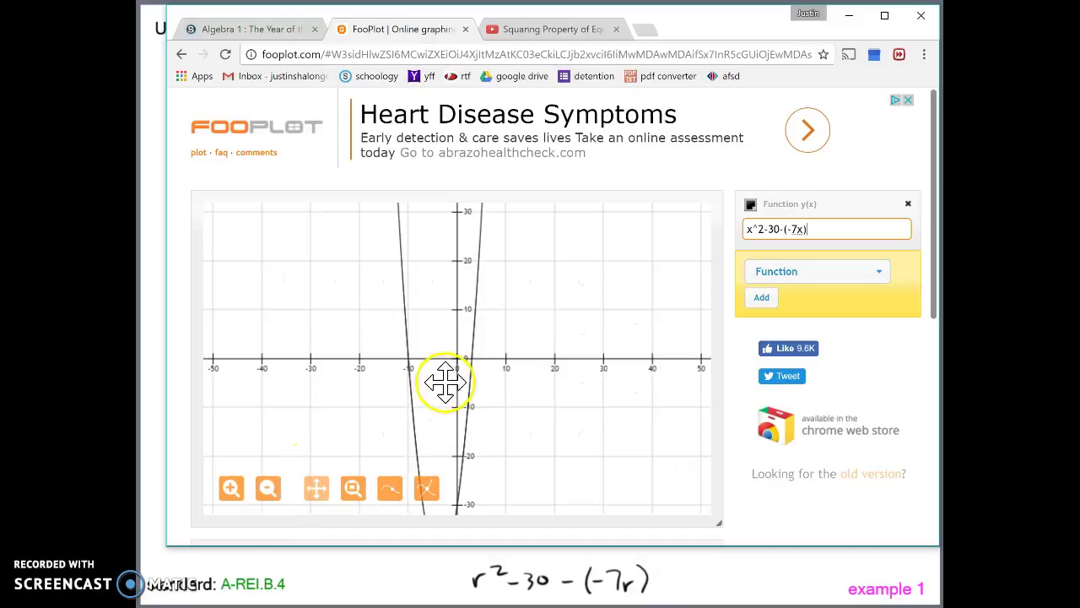
# - Turn on Intersections and Roots, find the left root at (-10, 0), and return to the whiteboard
pyautogui.click(427, 488)
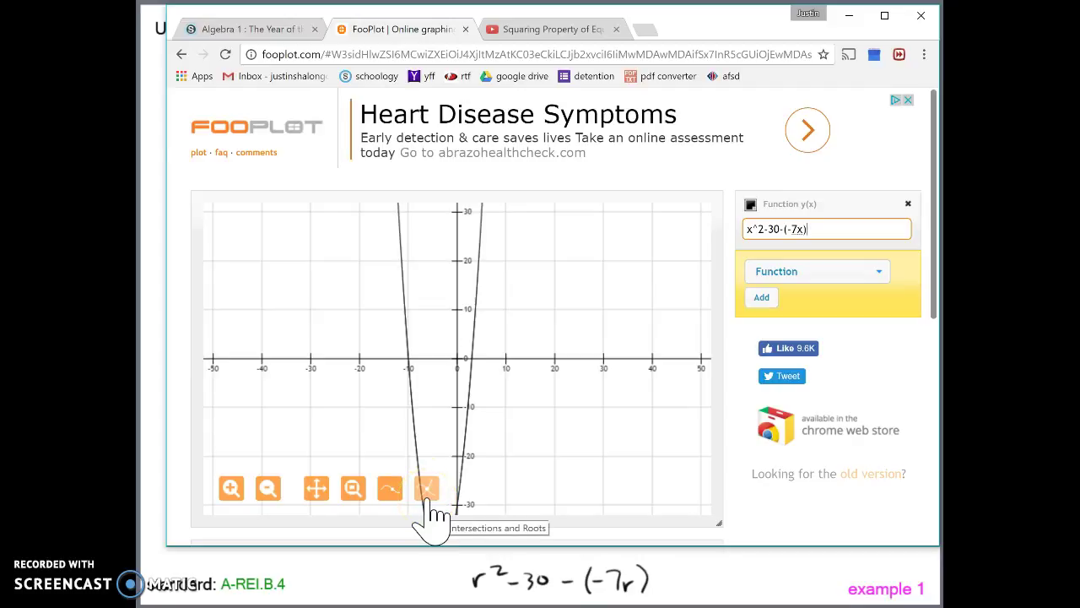
pyautogui.click(429, 488)
pyautogui.moveTo(430, 498); pyautogui.dragTo(409, 359)
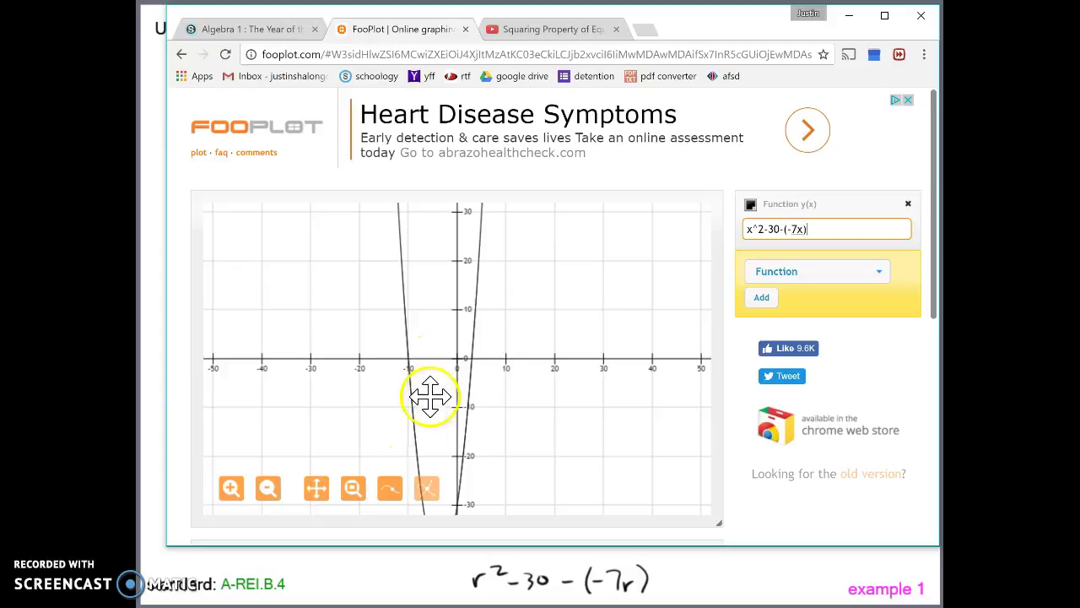
pyautogui.click(391, 491)
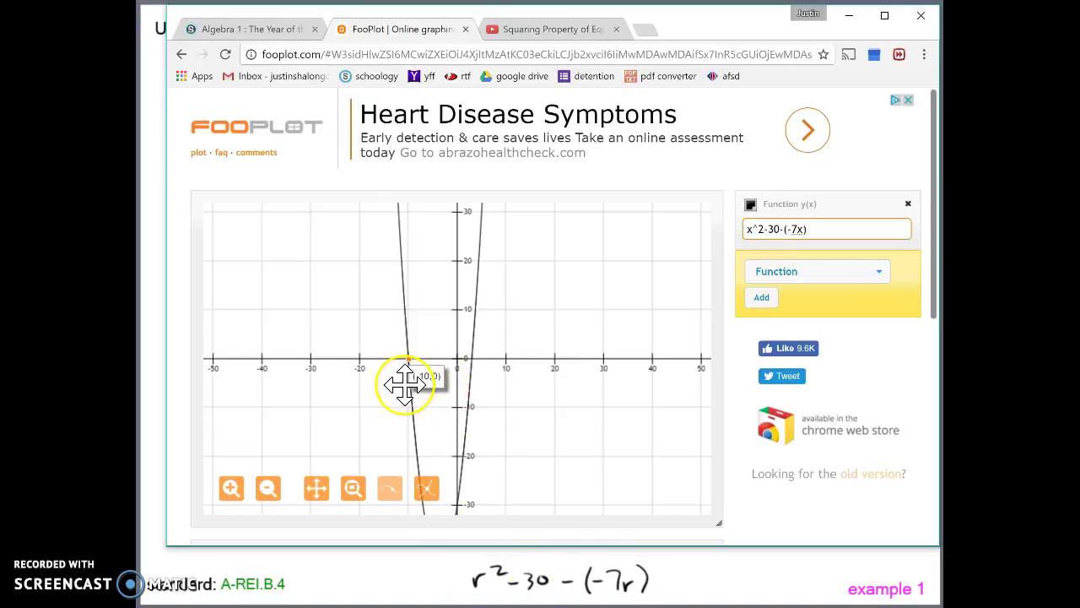
pyautogui.click(694, 581)
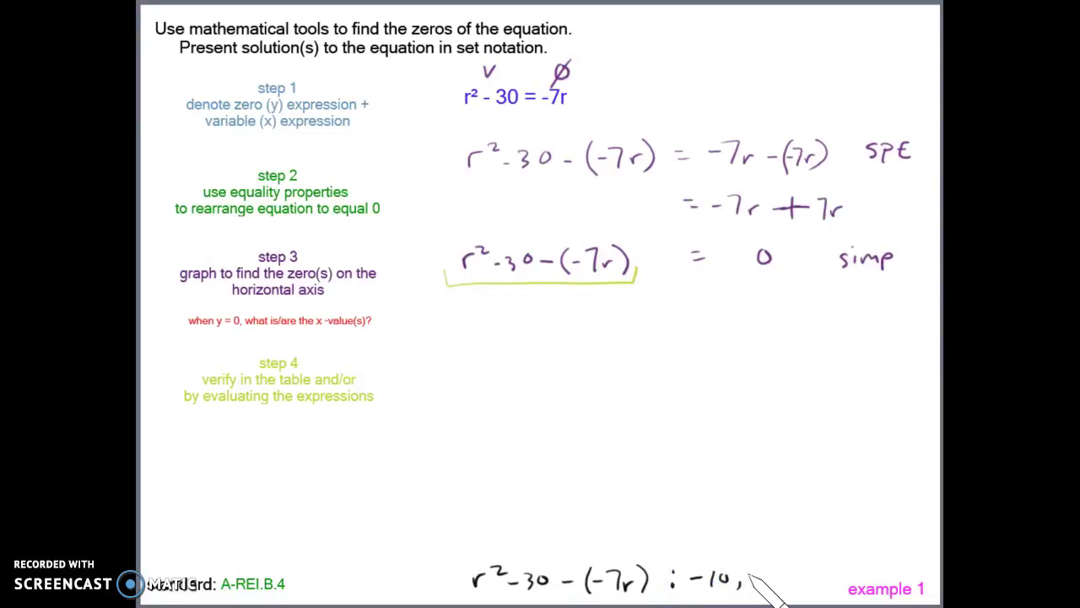
# - Switch back to the FooPlot graph of x^2-30-(-7x) to find the other root
pyautogui.hotkey('alt', 'Tab')
pyautogui.click(471, 353)
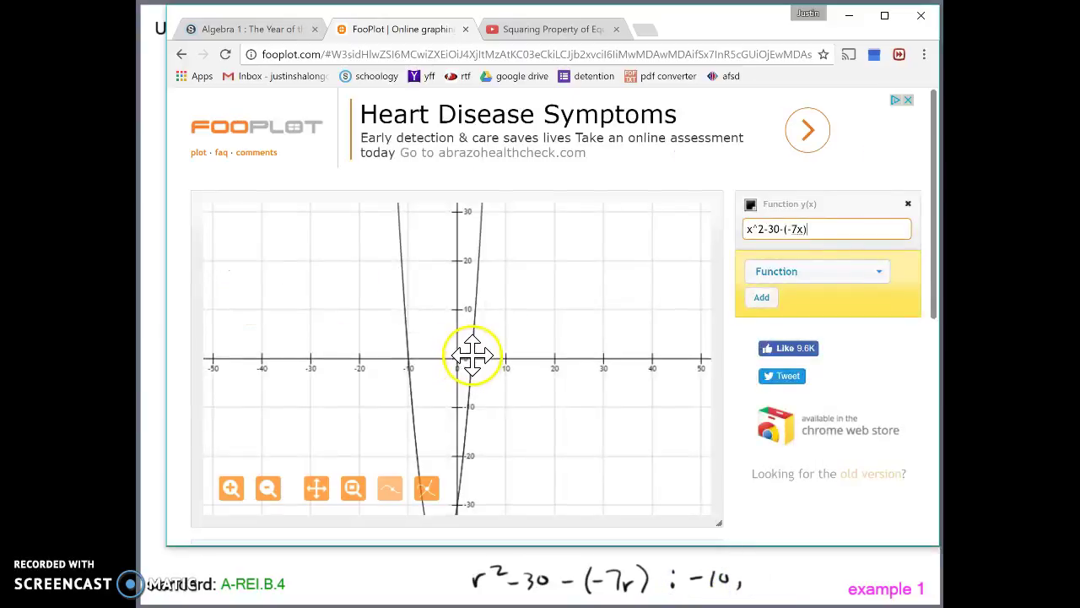
pyautogui.moveTo(469, 372)
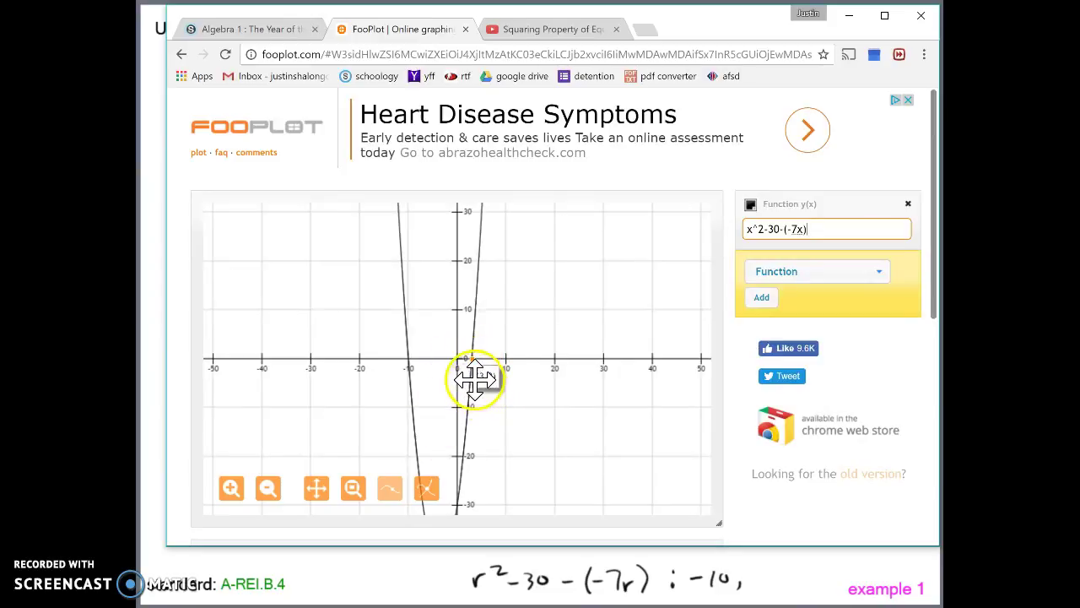